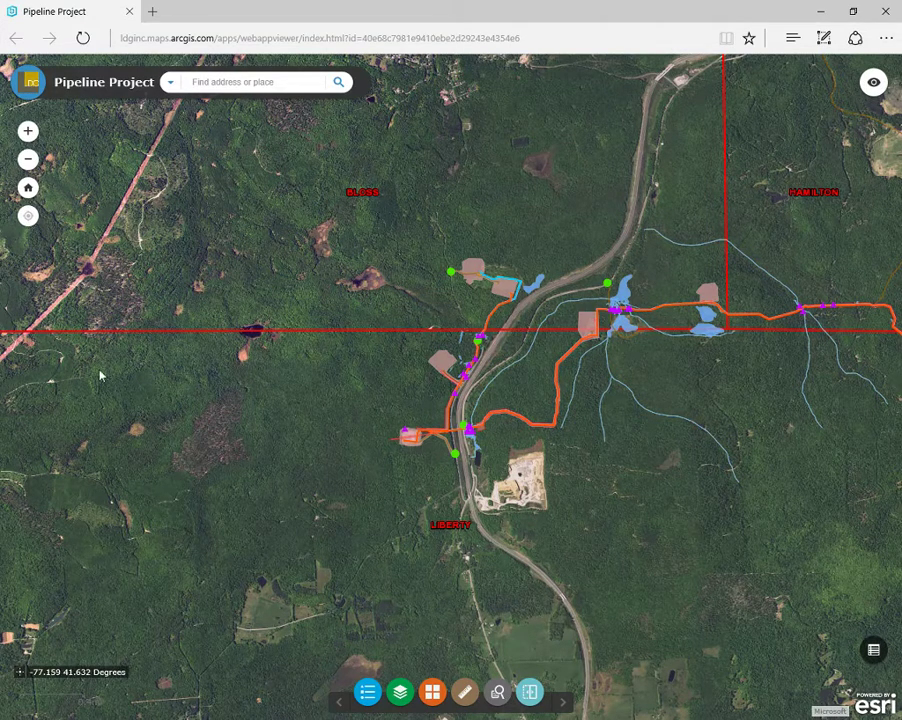
# Step: Zoom in three levels and pan to centre the LIBERTY pipeline crossing with station labels
pyautogui.click(28, 138)
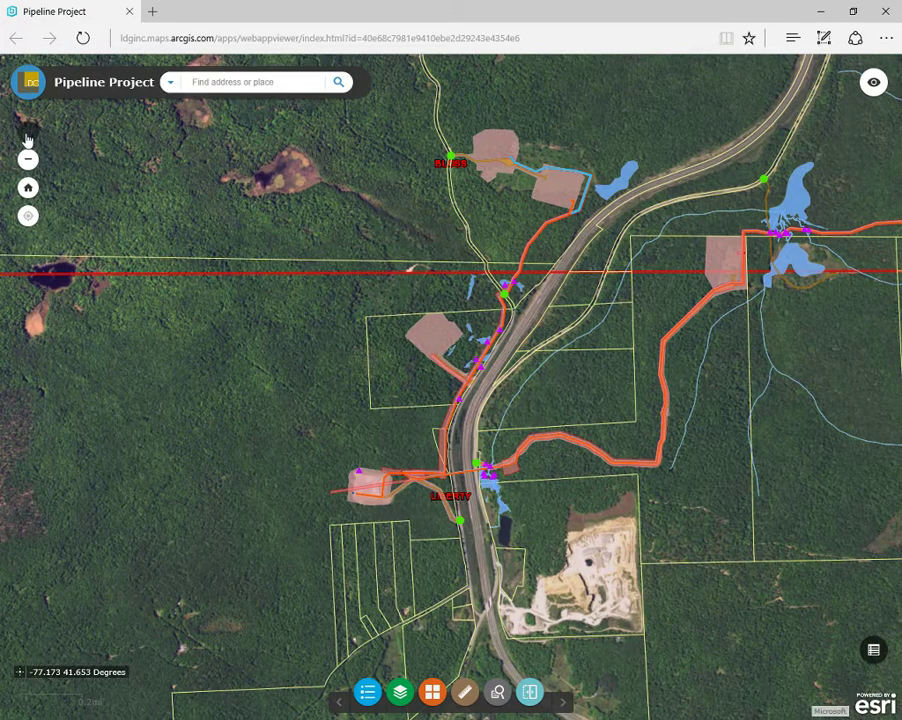
pyautogui.click(28, 138)
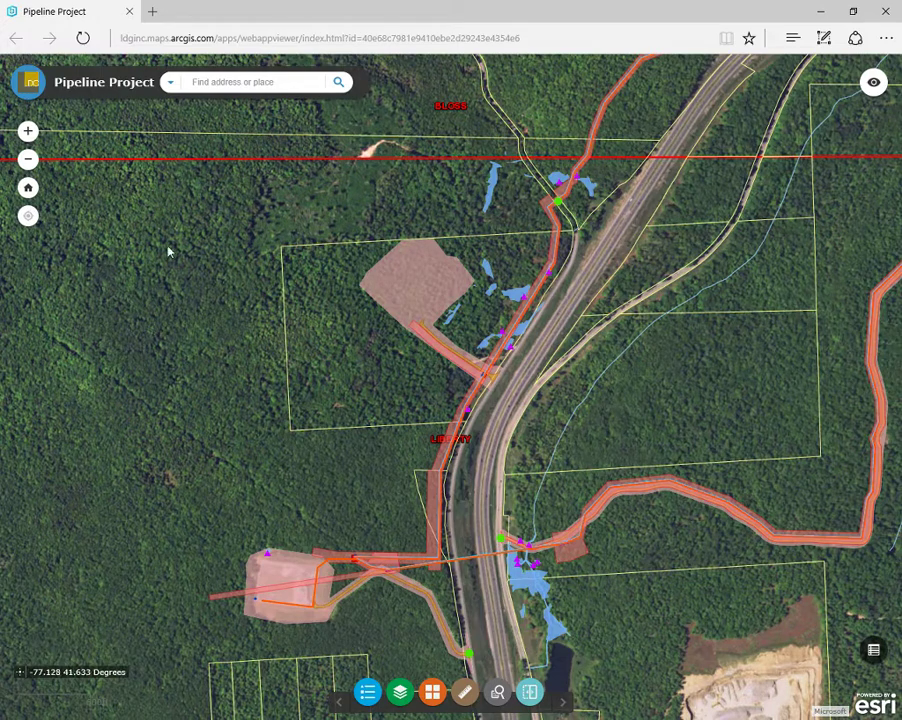
pyautogui.click(28, 131)
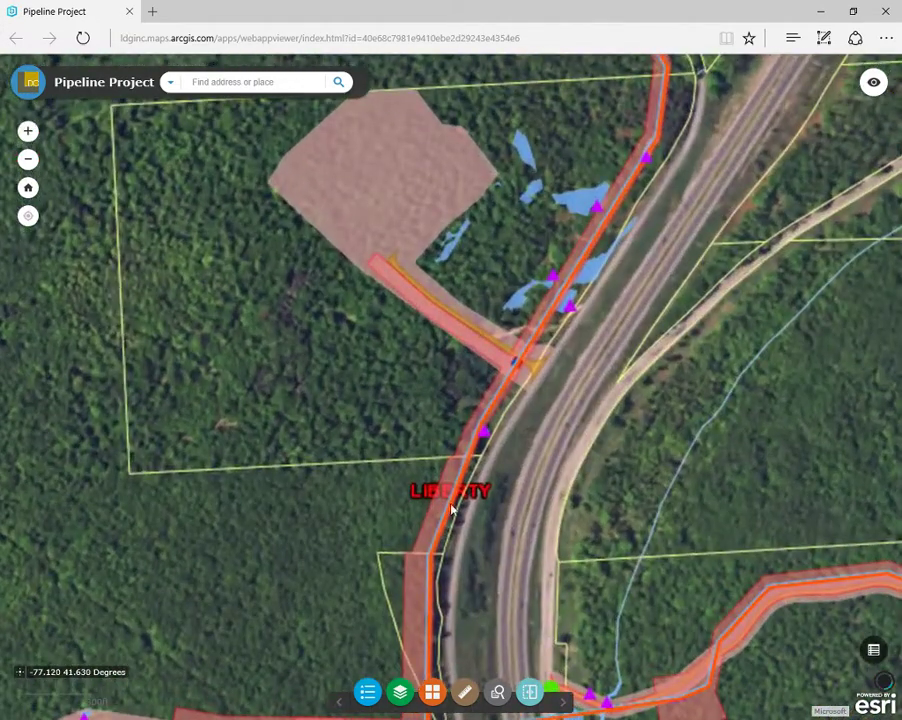
pyautogui.moveTo(523, 594); pyautogui.dragTo(526, 262)
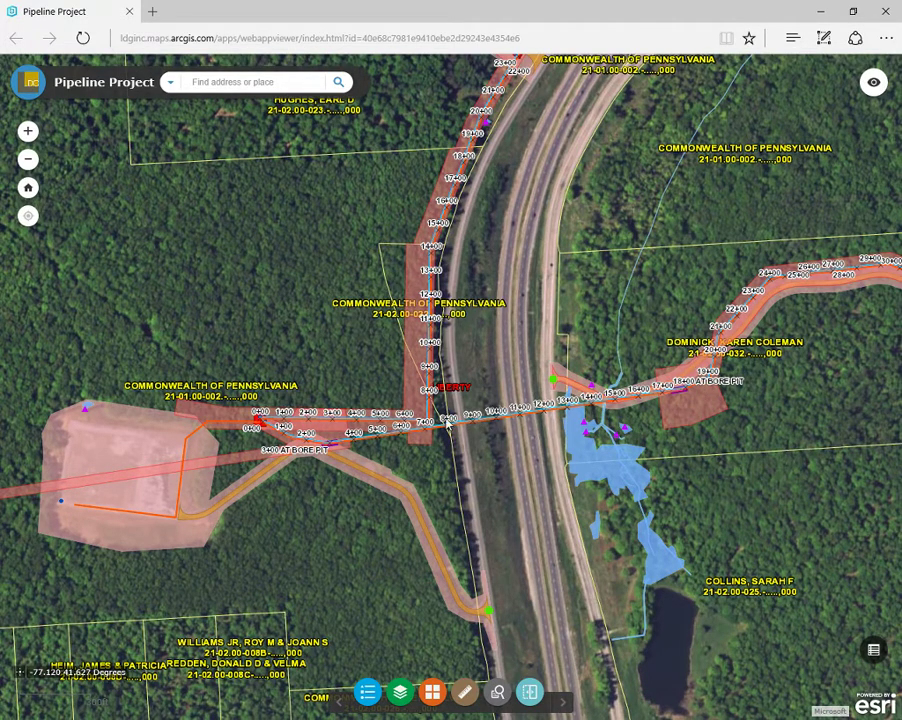
# Step: Zoom in one more level on the highway crossing, showing stations 1+00 through 17+00
pyautogui.click(30, 133)
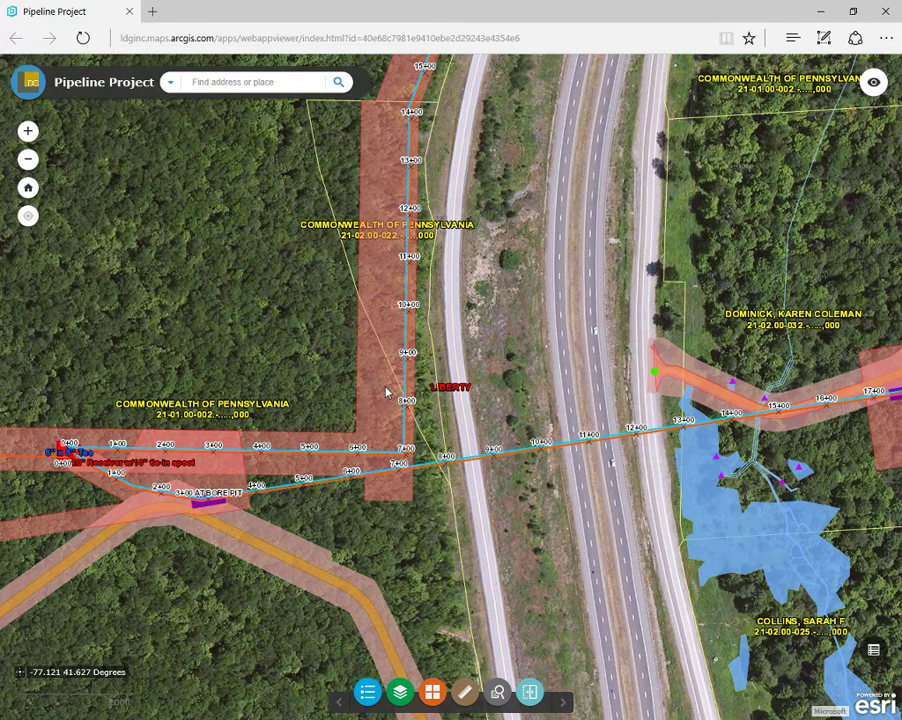
pyautogui.click(656, 376)
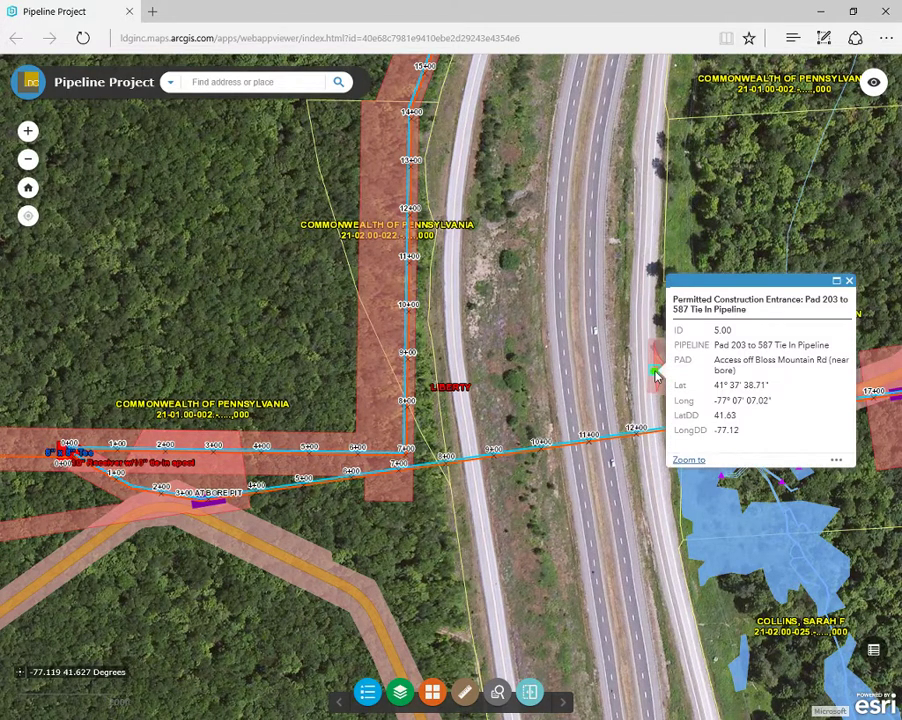
pyautogui.moveTo(772, 387); pyautogui.dragTo(845, 378)
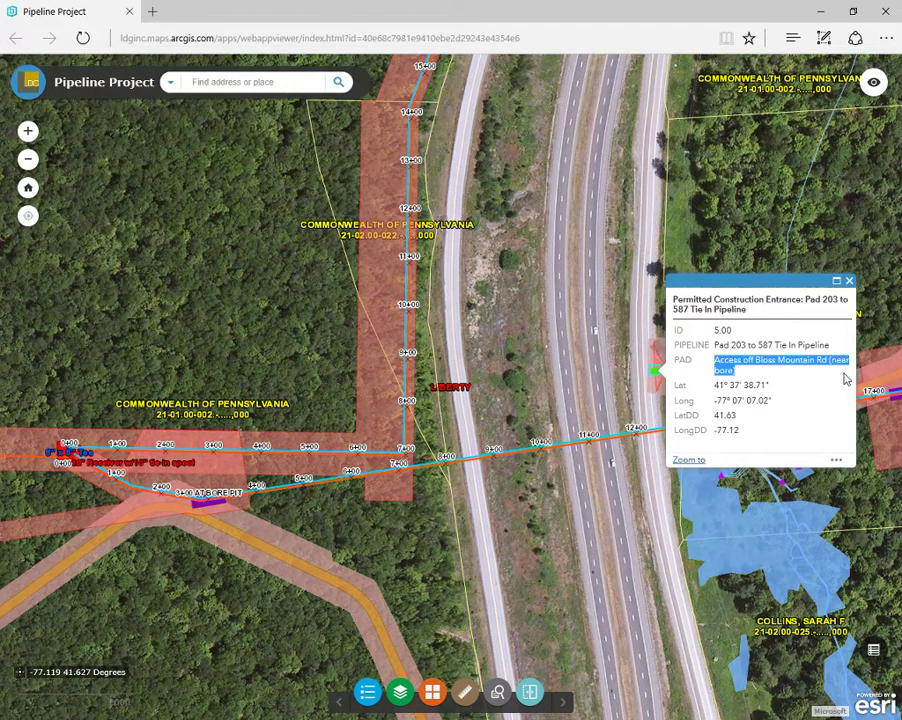
pyautogui.click(849, 280)
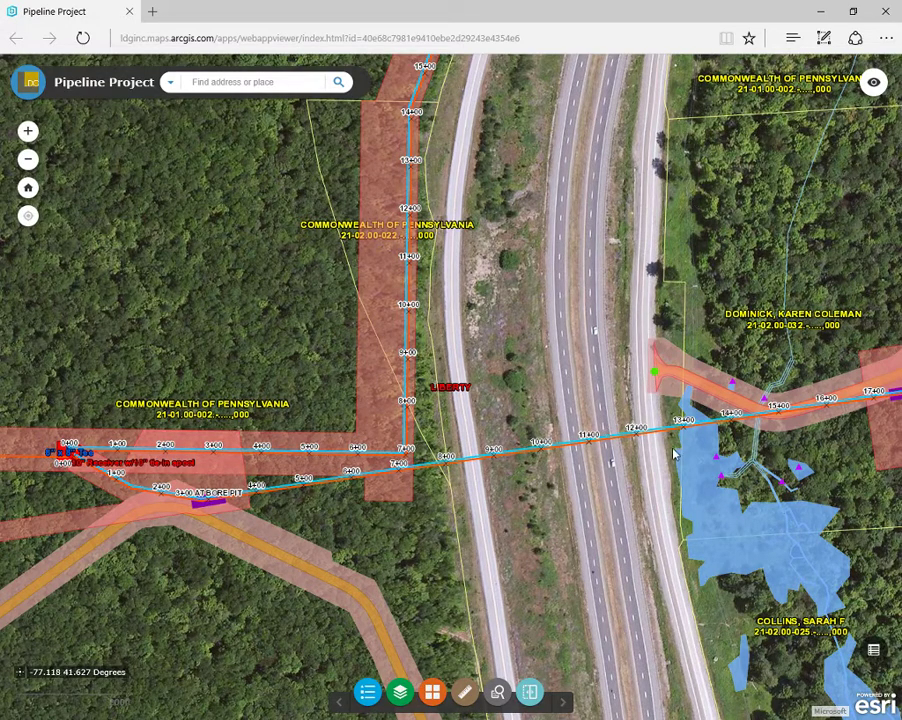
pyautogui.click(232, 318)
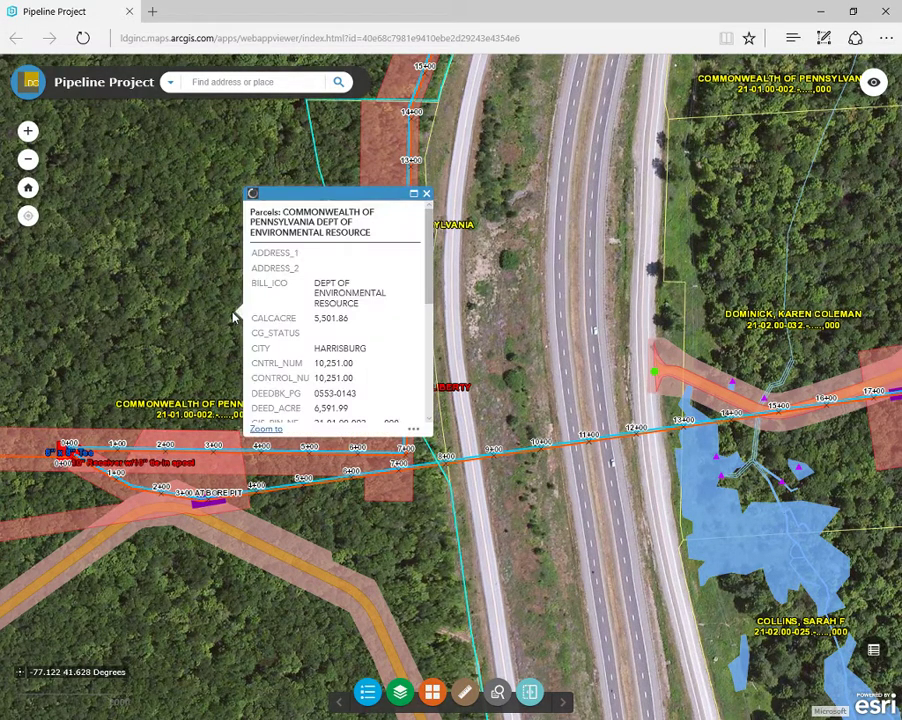
pyautogui.scroll(-5, 430, 259)
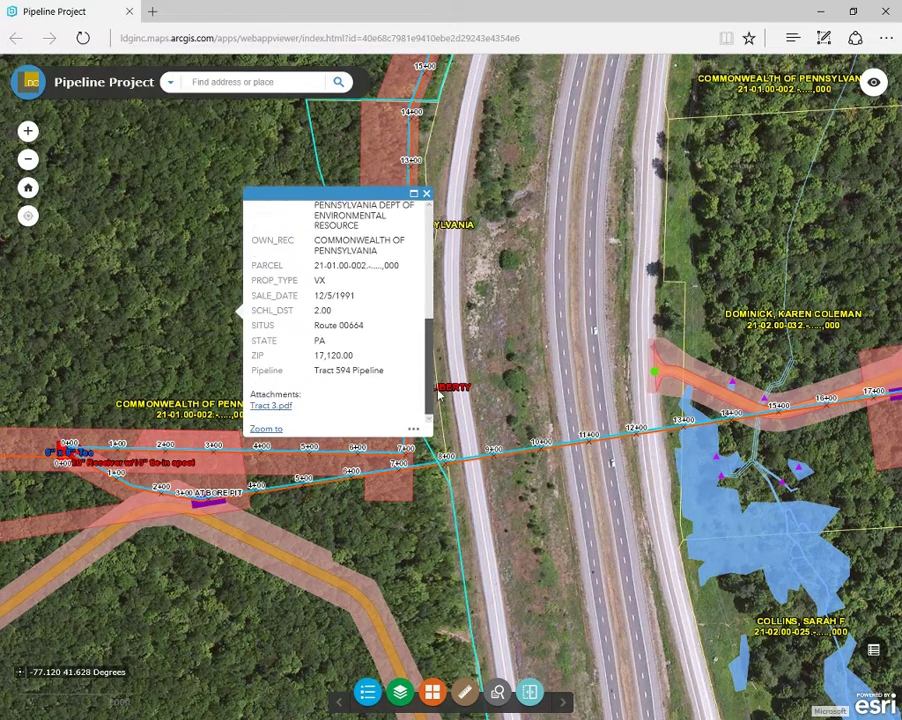
pyautogui.click(258, 408)
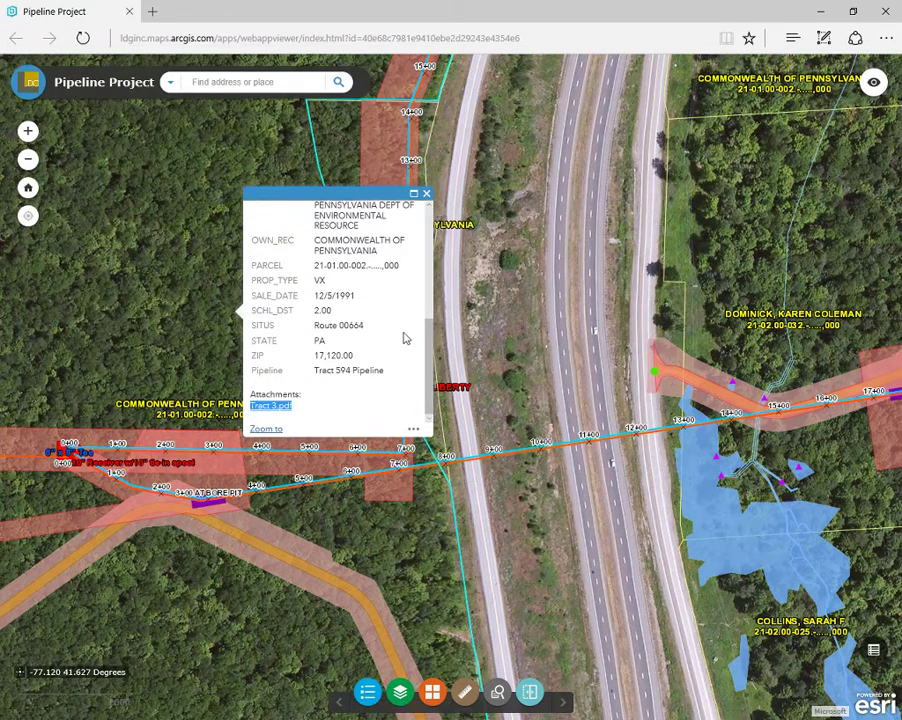
pyautogui.click(426, 195)
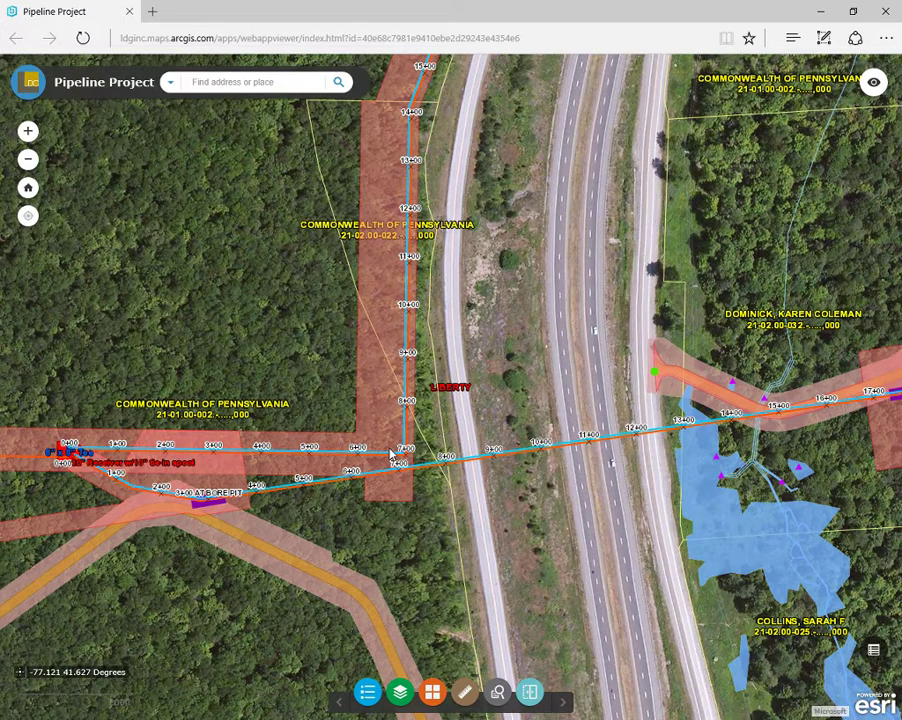
pyautogui.click(733, 387)
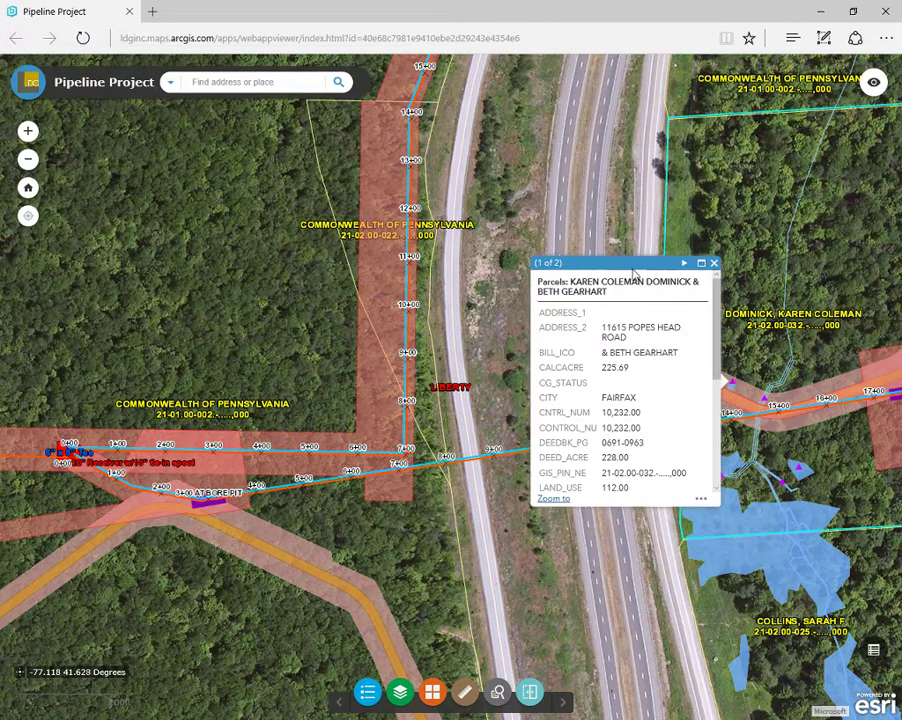
# Step: Open the site photo P1030337.JPG in a new tab, then return to the map and close the popup
pyautogui.click(683, 263)
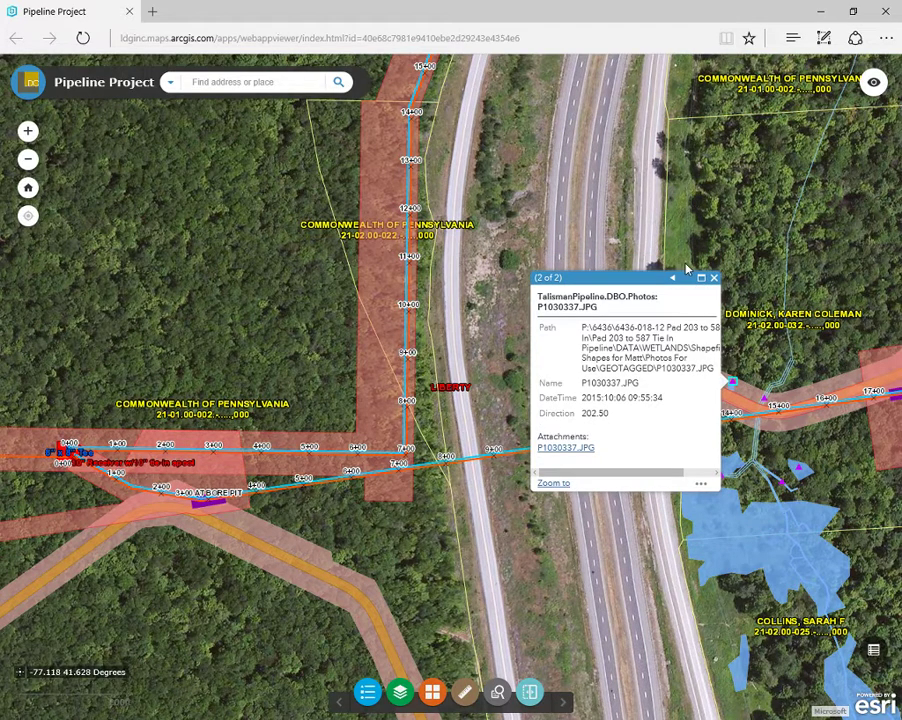
pyautogui.click(568, 447)
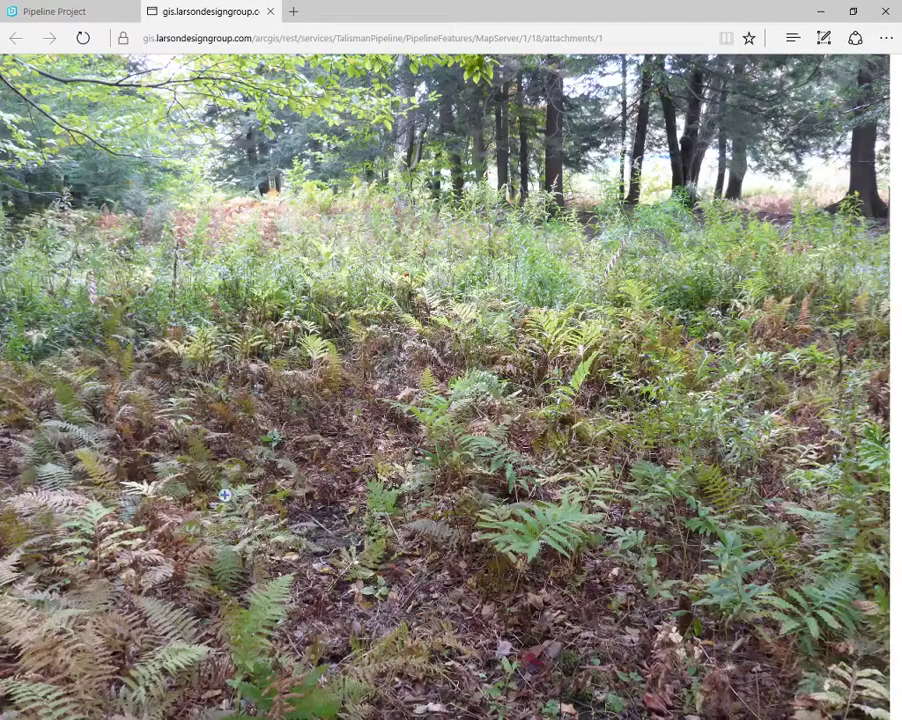
pyautogui.click(49, 17)
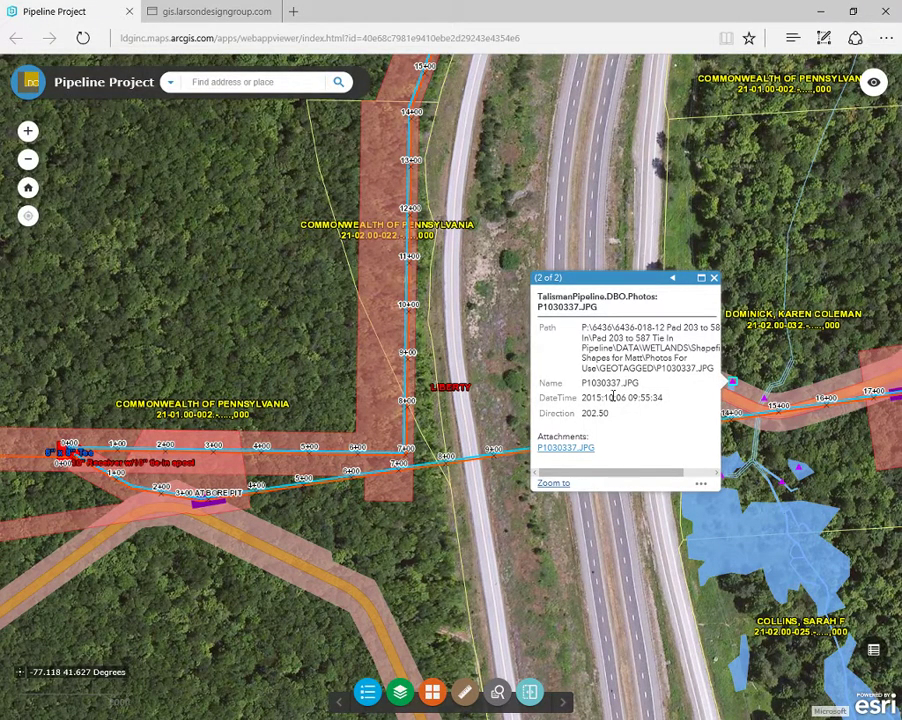
pyautogui.click(714, 278)
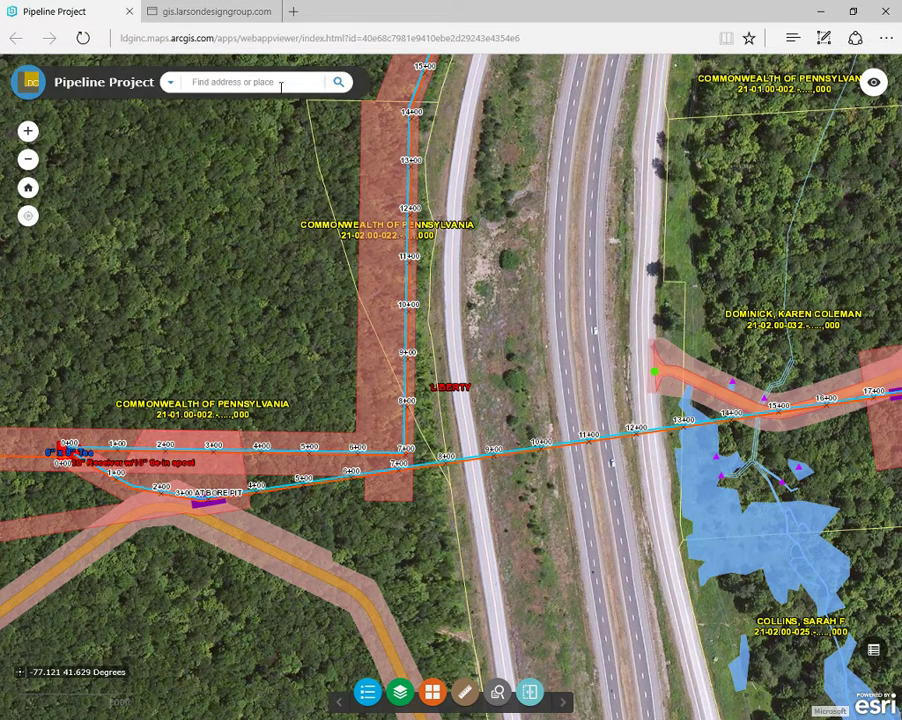
# Step: Search for station '18+00 AT BORE PIT', close its popup and zoom in closer on it
pyautogui.click(171, 86)
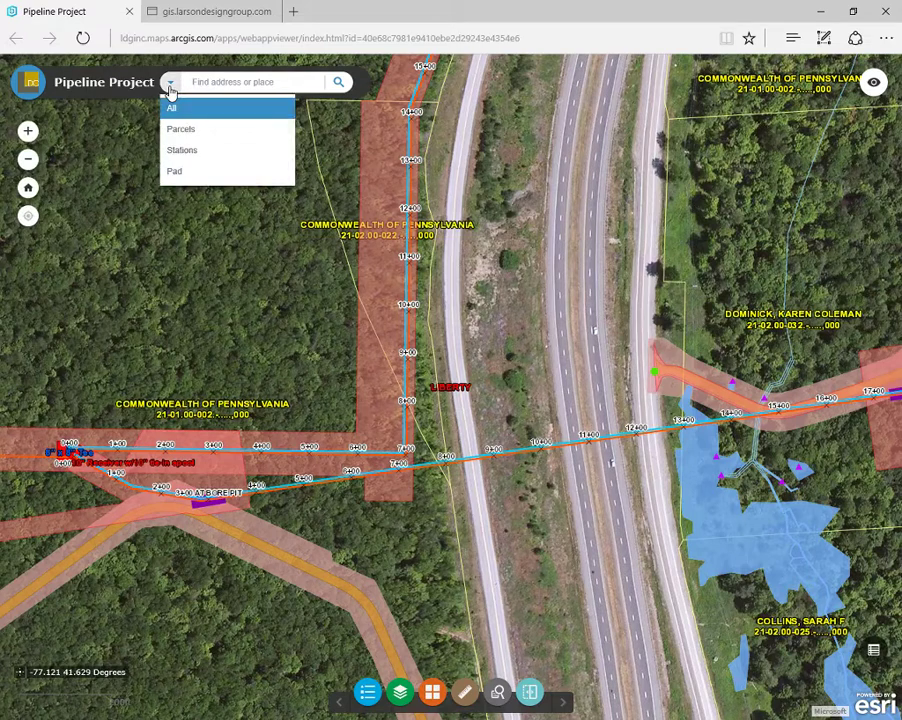
pyautogui.click(280, 81)
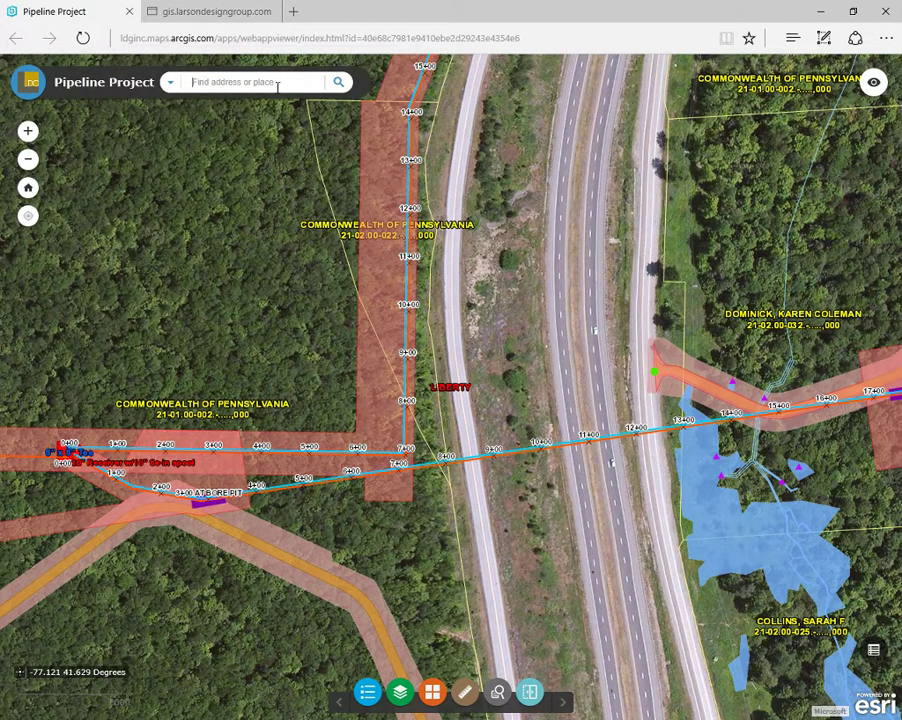
pyautogui.write('18')
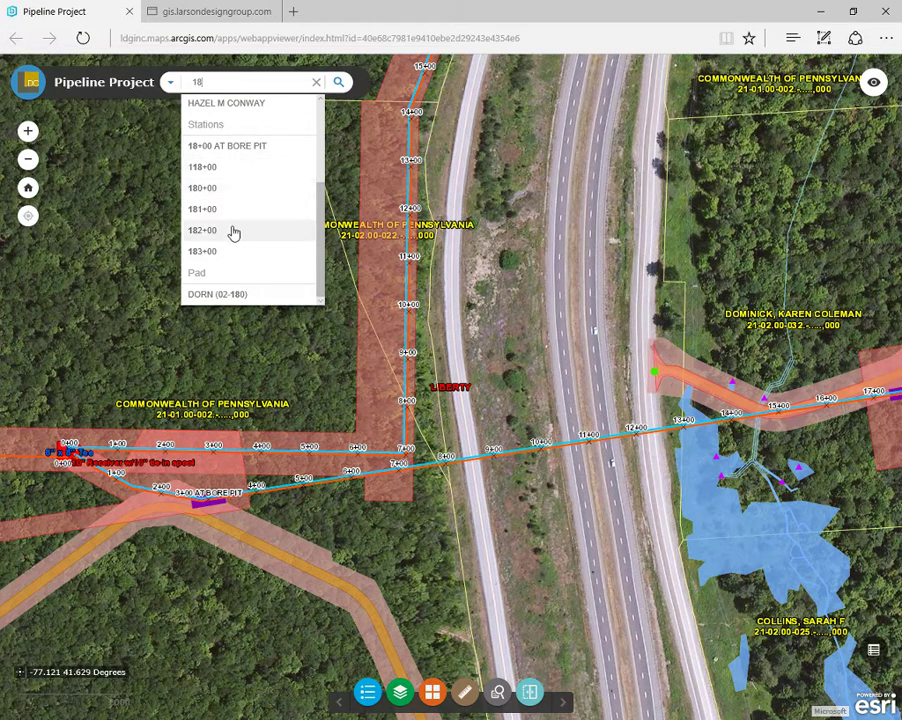
pyautogui.click(234, 148)
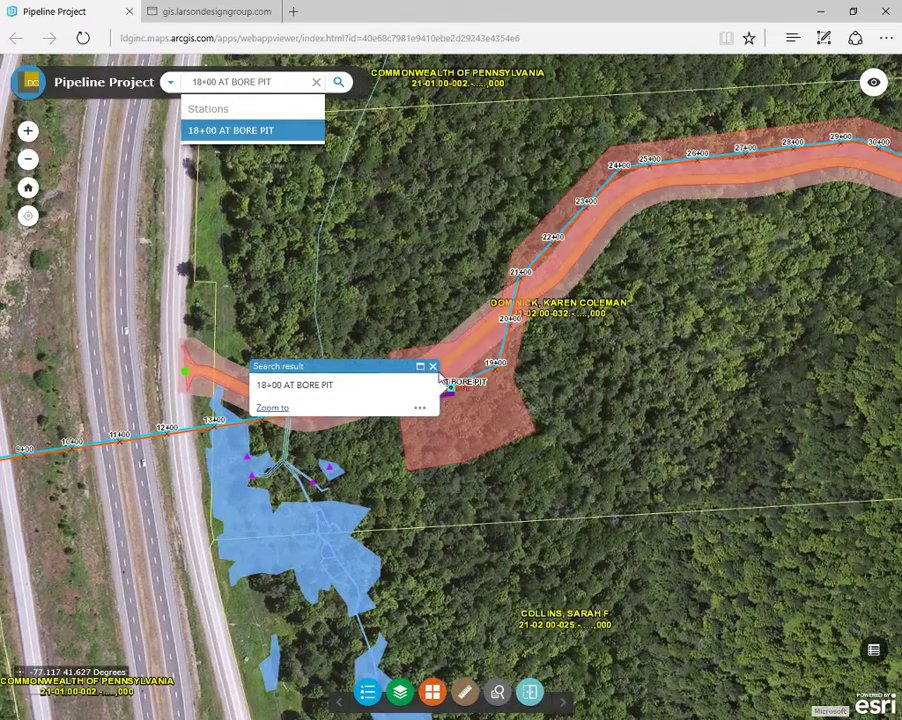
pyautogui.click(433, 367)
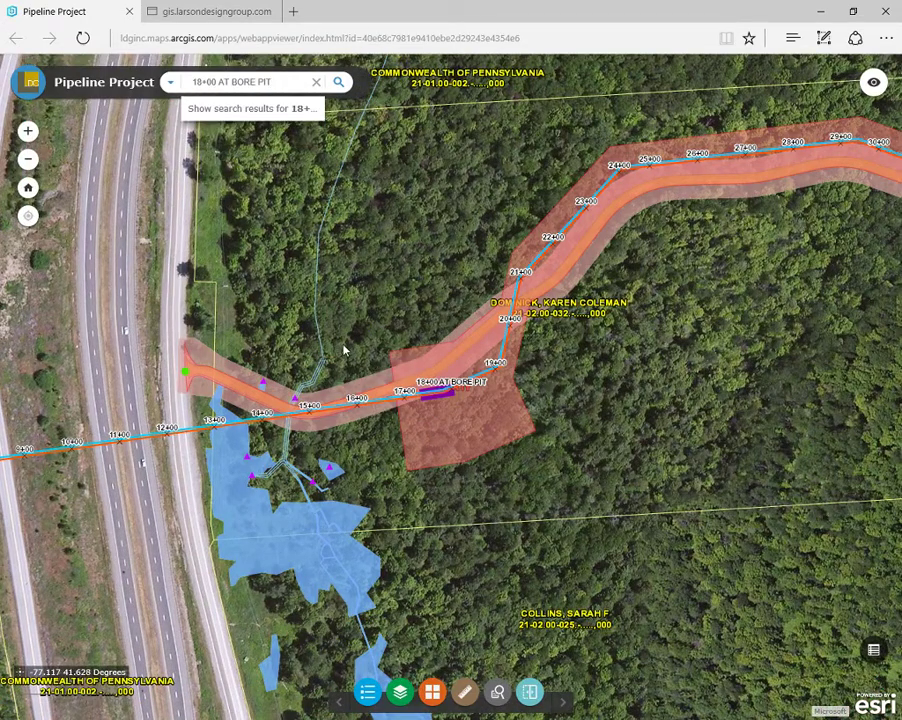
pyautogui.click(28, 132)
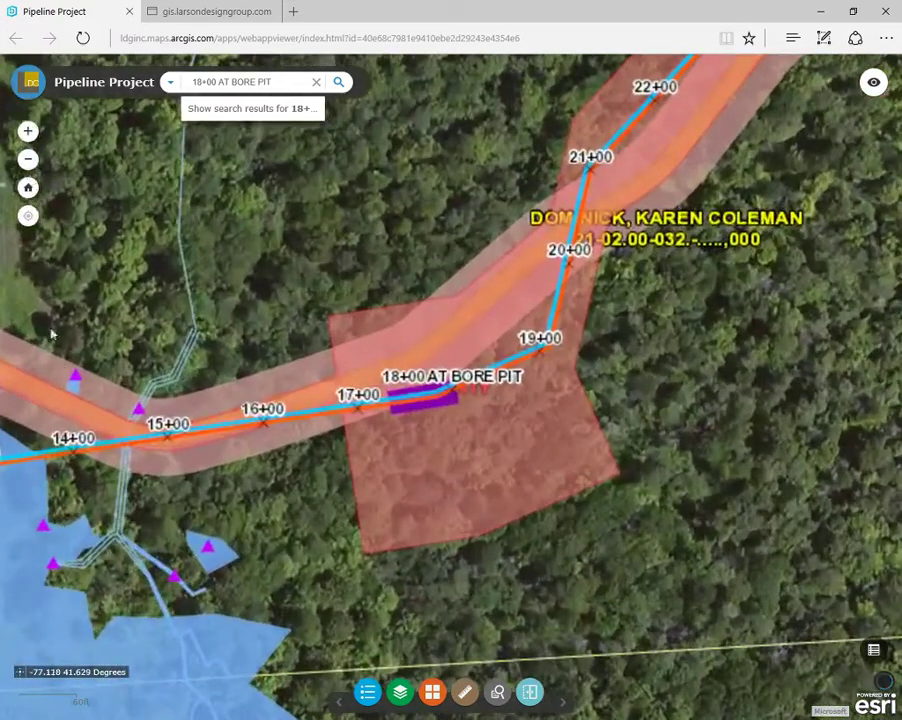
pyautogui.click(466, 691)
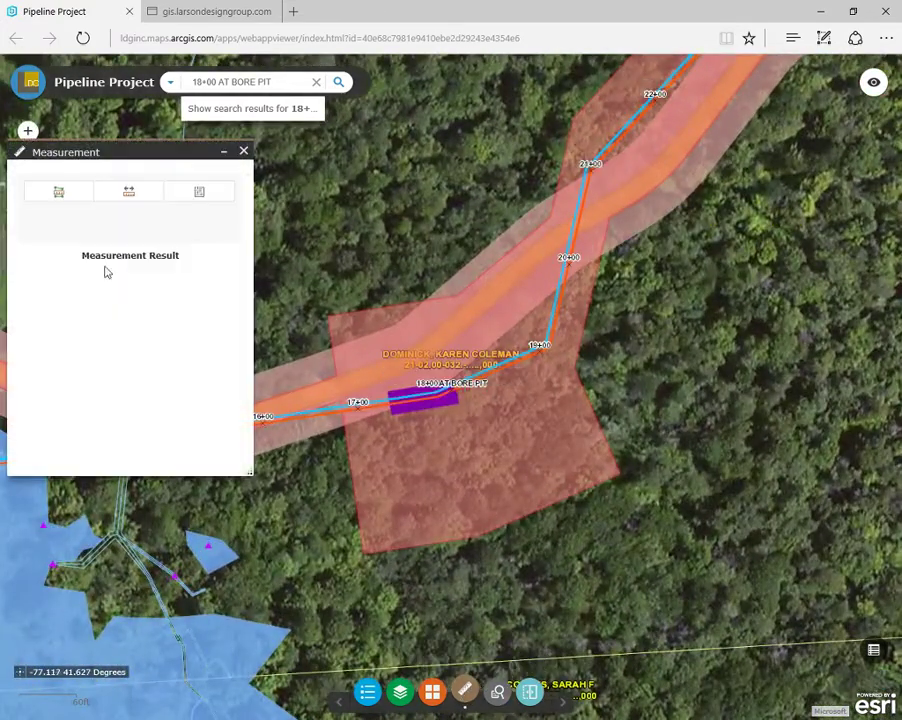
# Step: Measure the area of the bore-pit parcel by outlining its corners, giving 1.29 acres
pyautogui.click(82, 197)
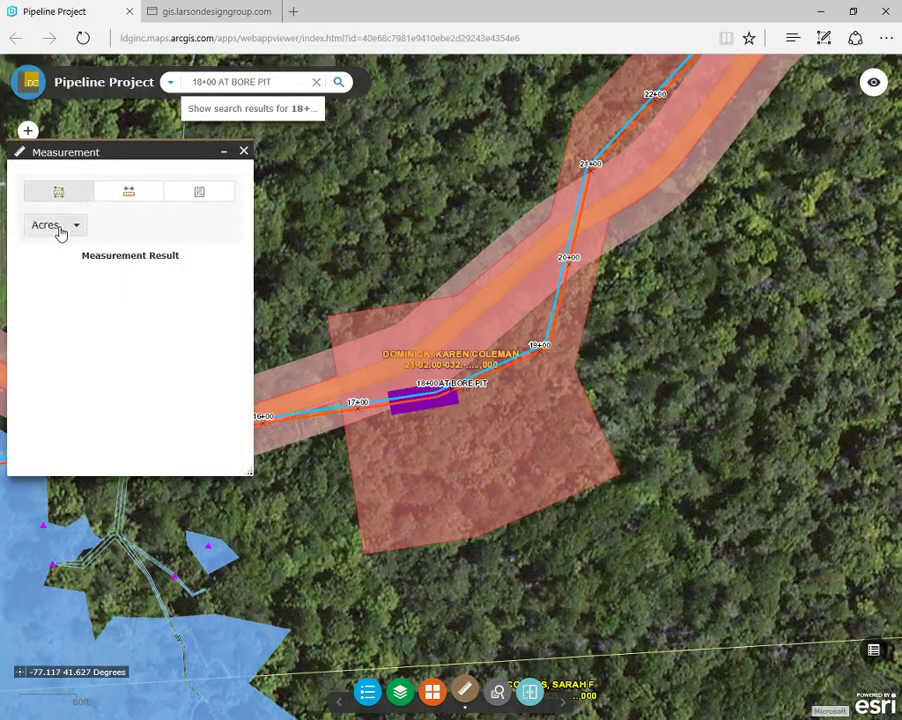
pyautogui.click(329, 320)
pyautogui.click(366, 551)
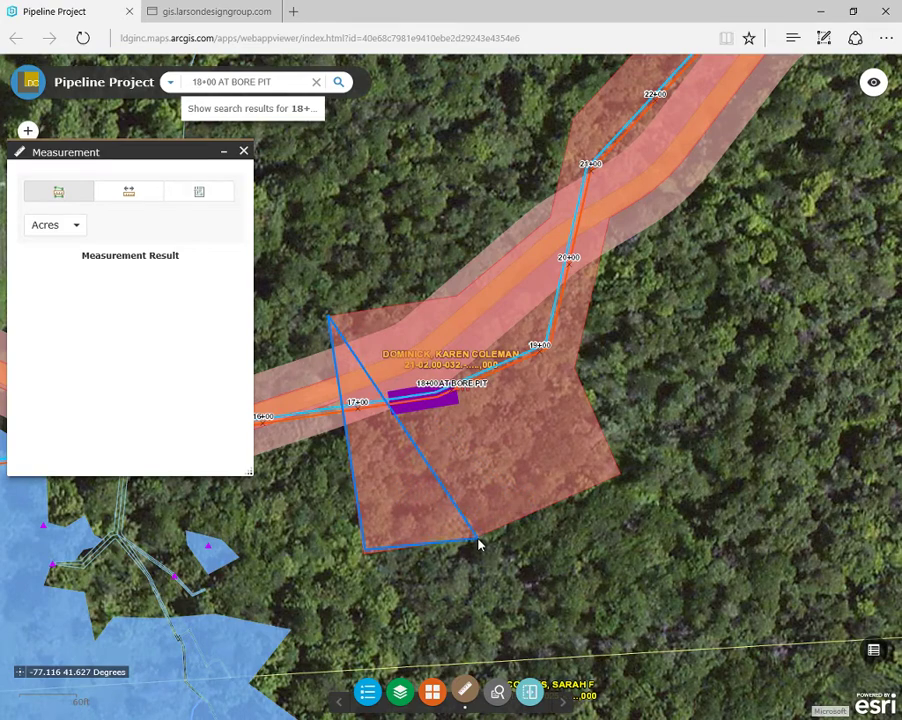
pyautogui.click(478, 538)
pyautogui.click(619, 480)
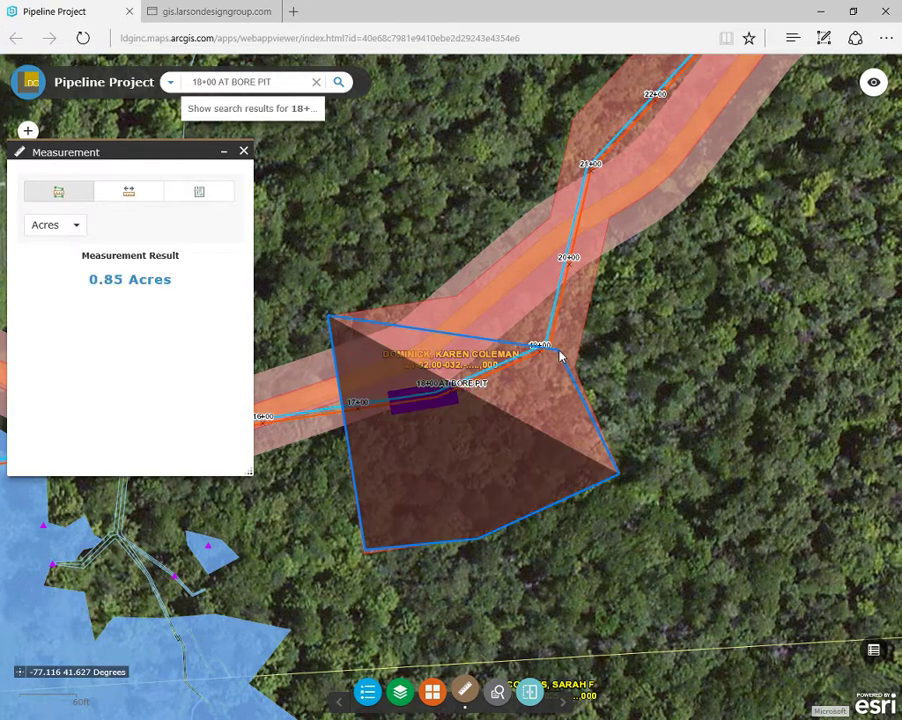
pyautogui.click(540, 346)
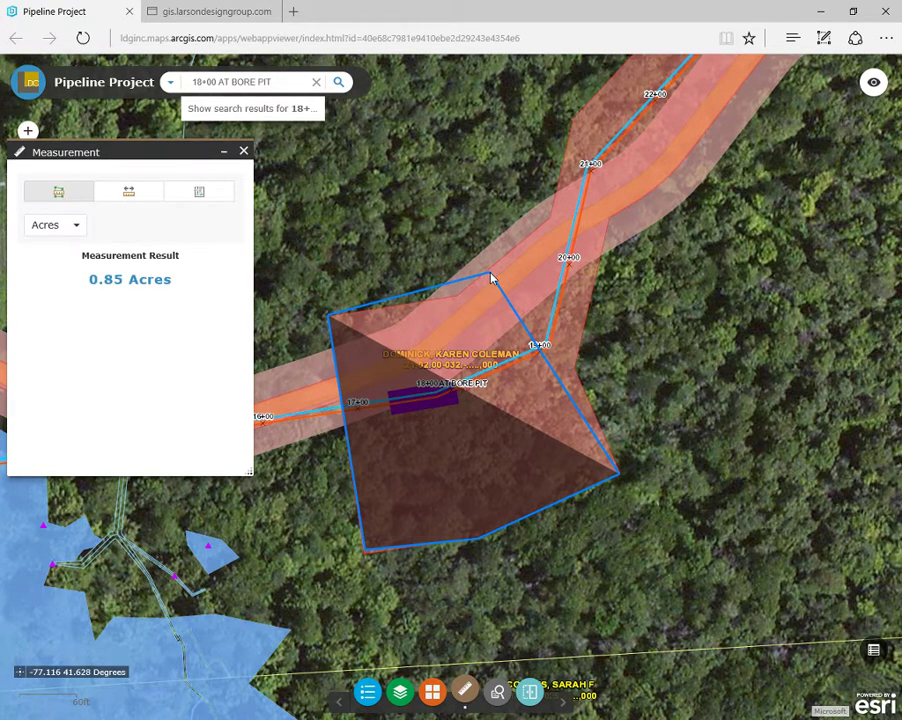
pyautogui.click(490, 275)
pyautogui.doubleClick(455, 300)
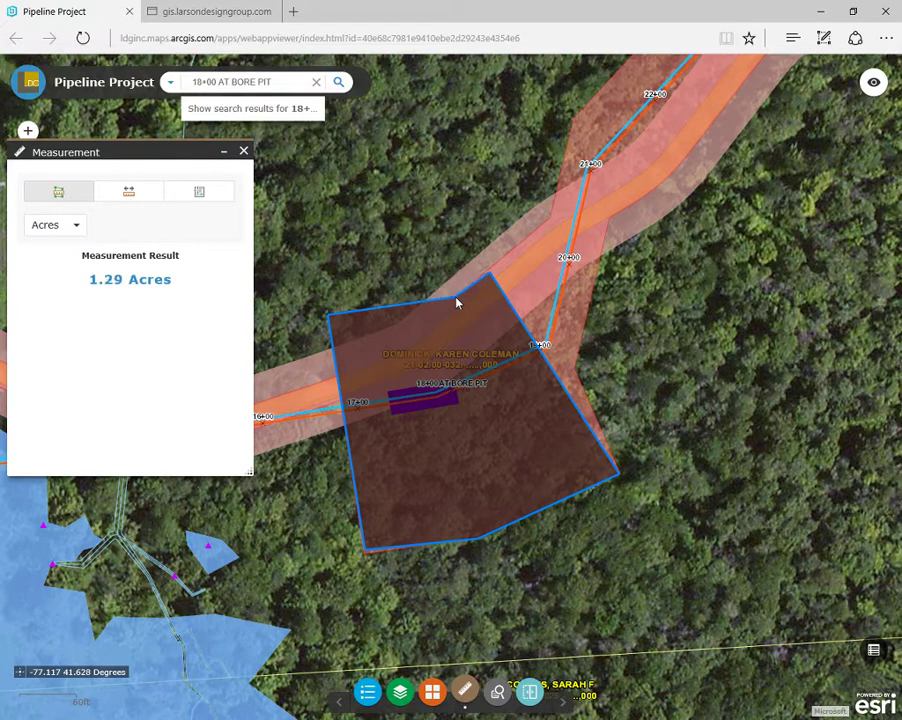
# Step: View the area in square feet (56,245.7), return to acres, then switch to distance in Miles
pyautogui.click(80, 228)
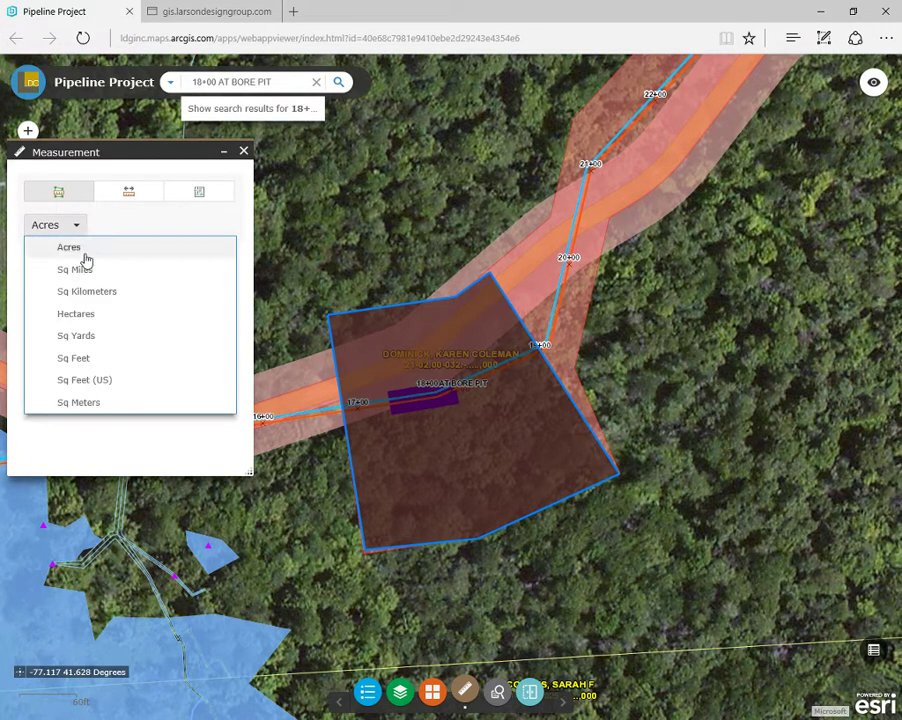
pyautogui.click(88, 358)
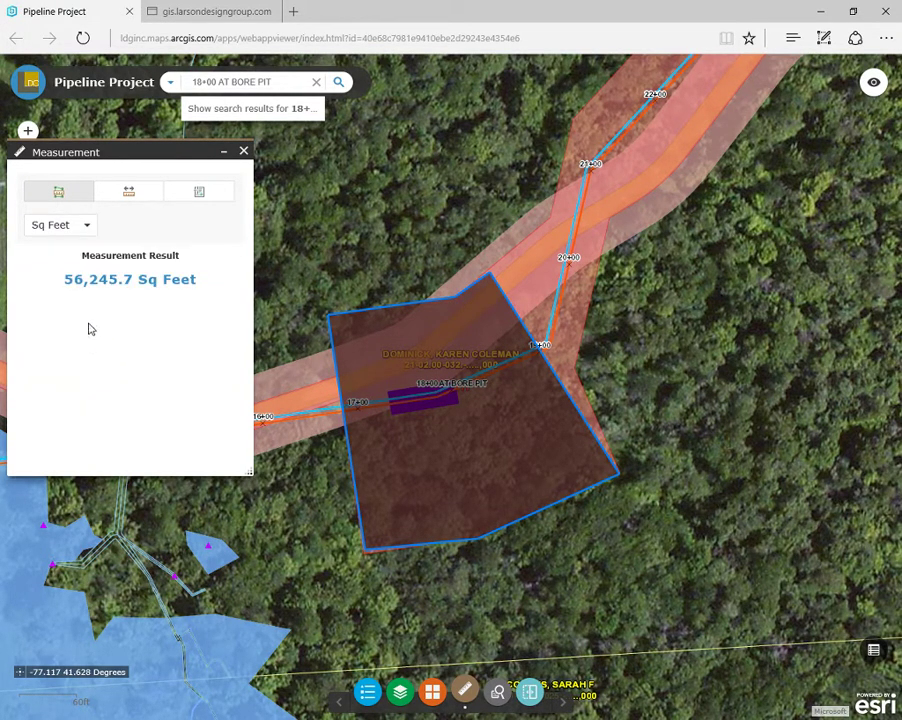
pyautogui.click(91, 225)
pyautogui.click(89, 247)
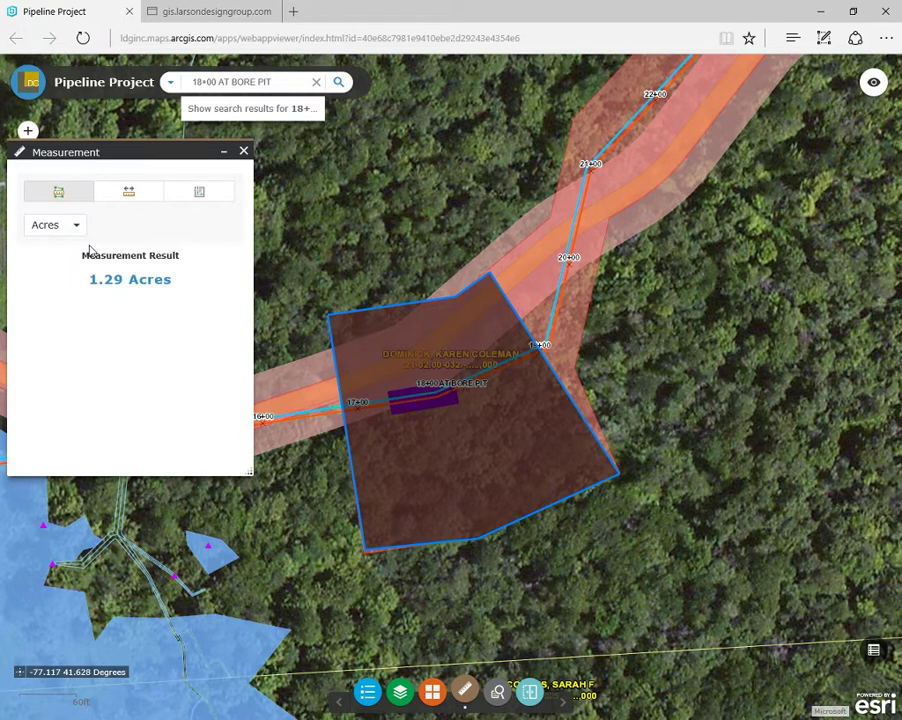
pyautogui.click(131, 197)
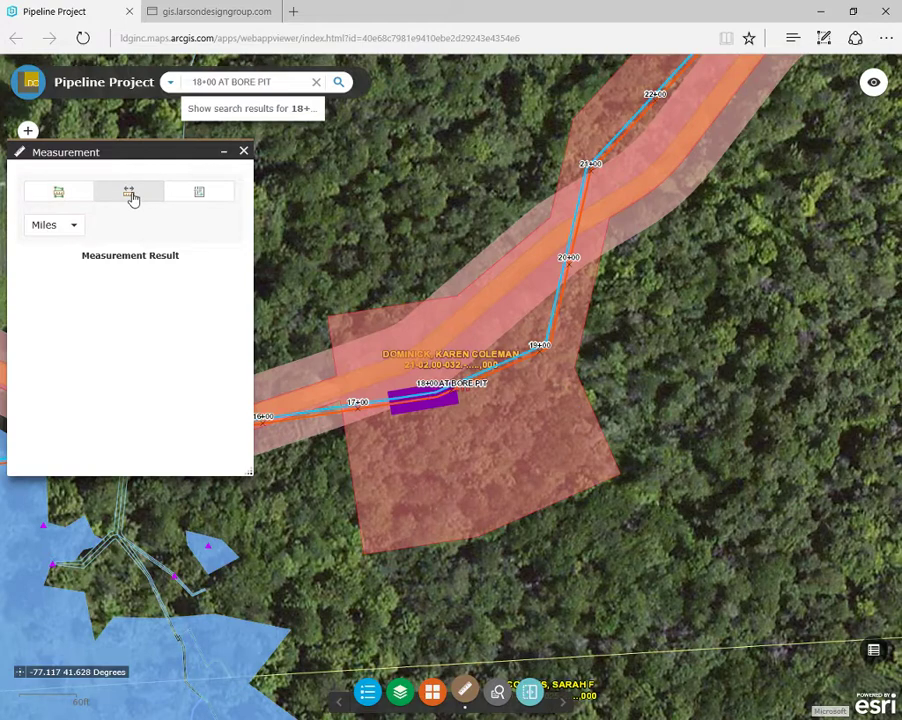
# Step: Read the bore pit's location (41.627298, -77.116656) and close the measurement tools
pyautogui.click(207, 199)
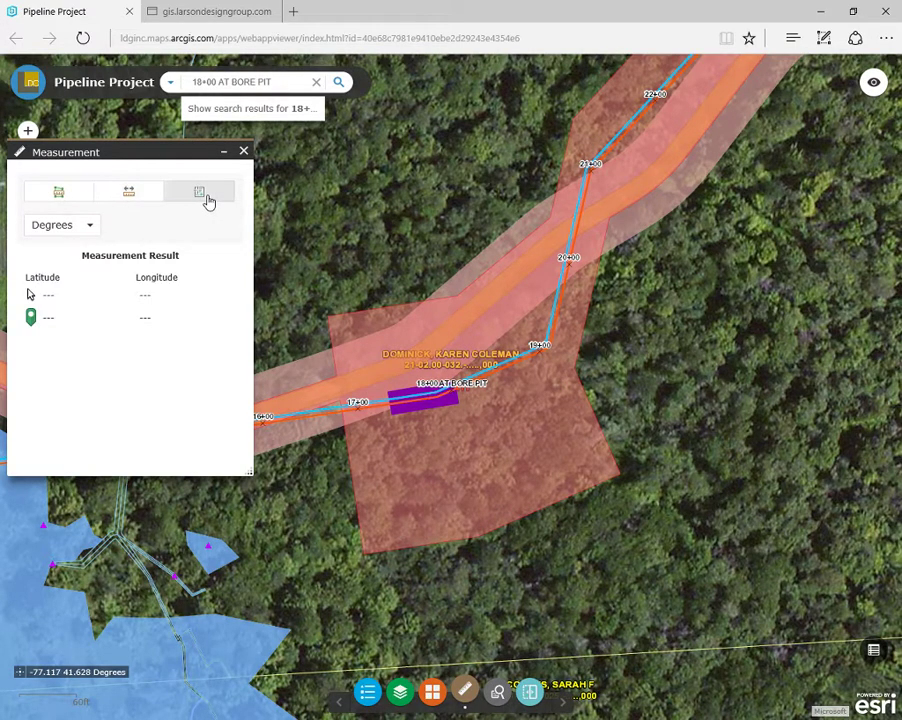
pyautogui.click(437, 402)
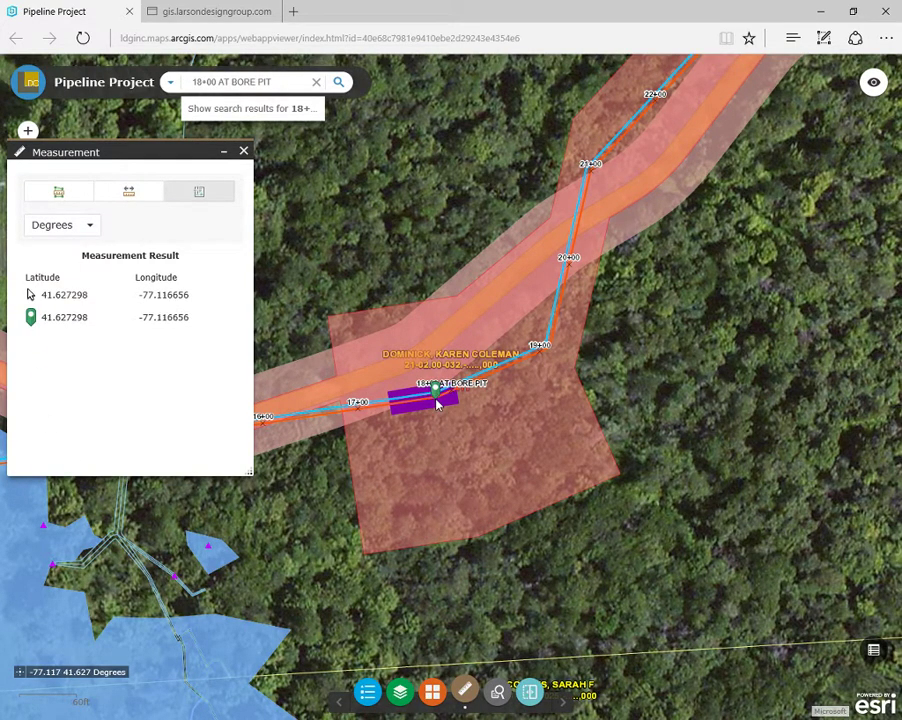
pyautogui.click(243, 153)
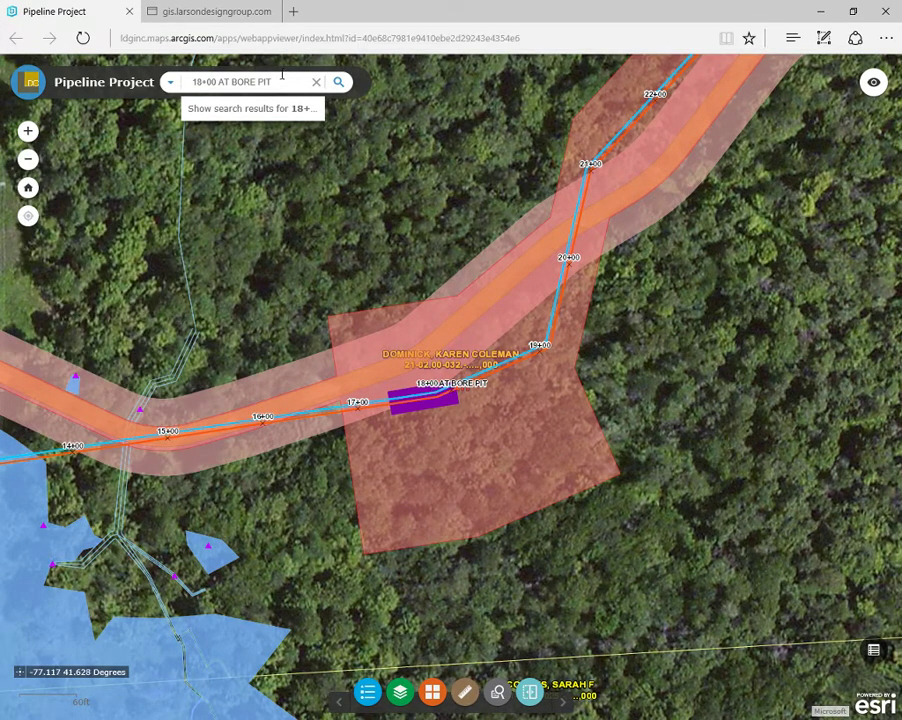
pyautogui.click(498, 692)
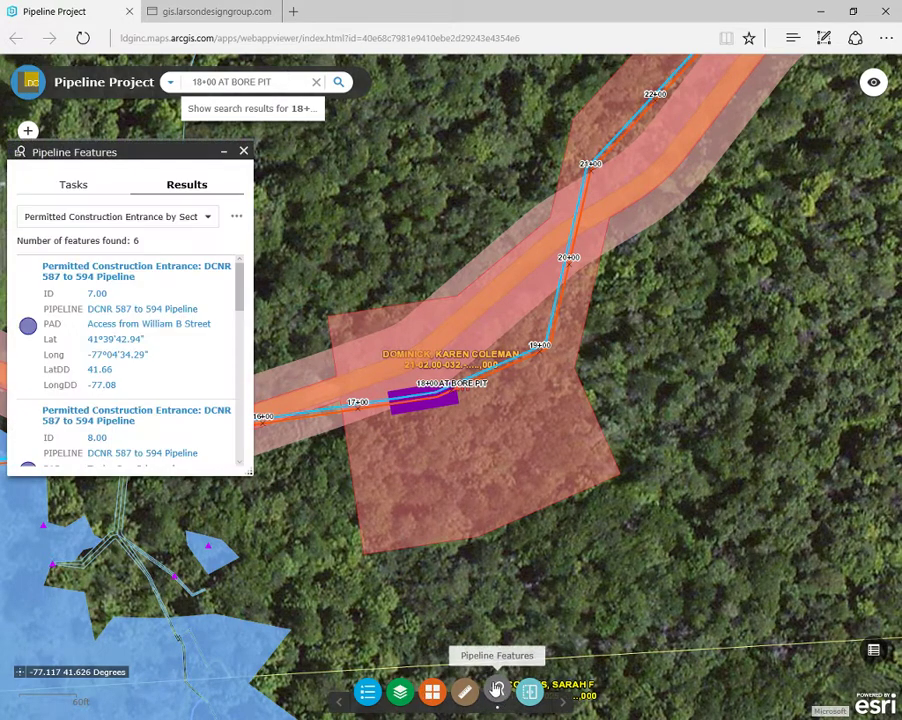
# Step: Run the Permitted Construction Entrance by Section query for DCNR 587 to 594 Pipeline, returning 6 features
pyautogui.click(80, 188)
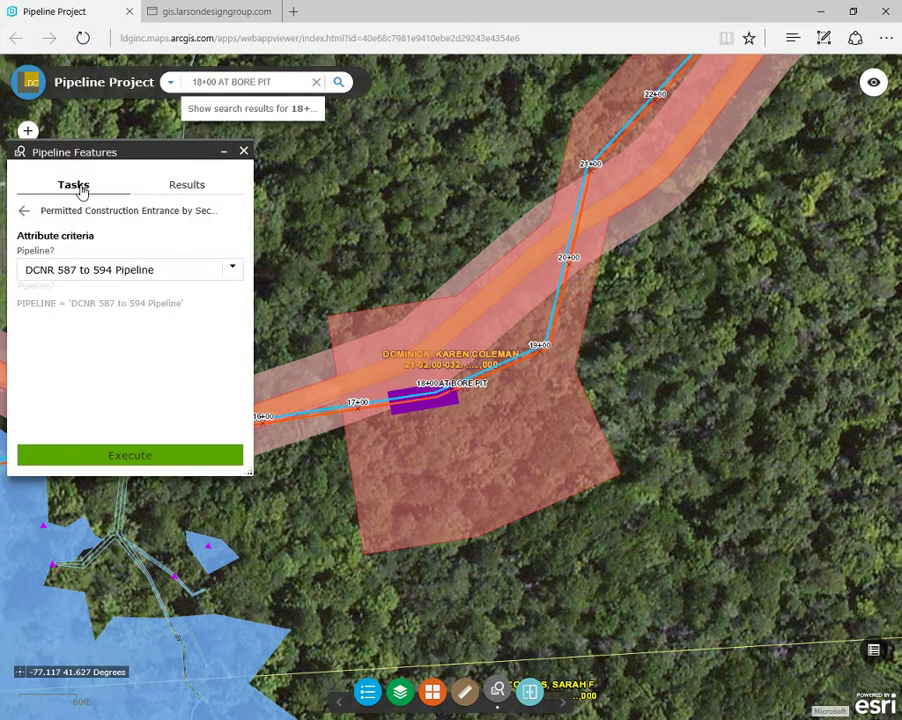
pyautogui.click(23, 212)
pyautogui.click(111, 224)
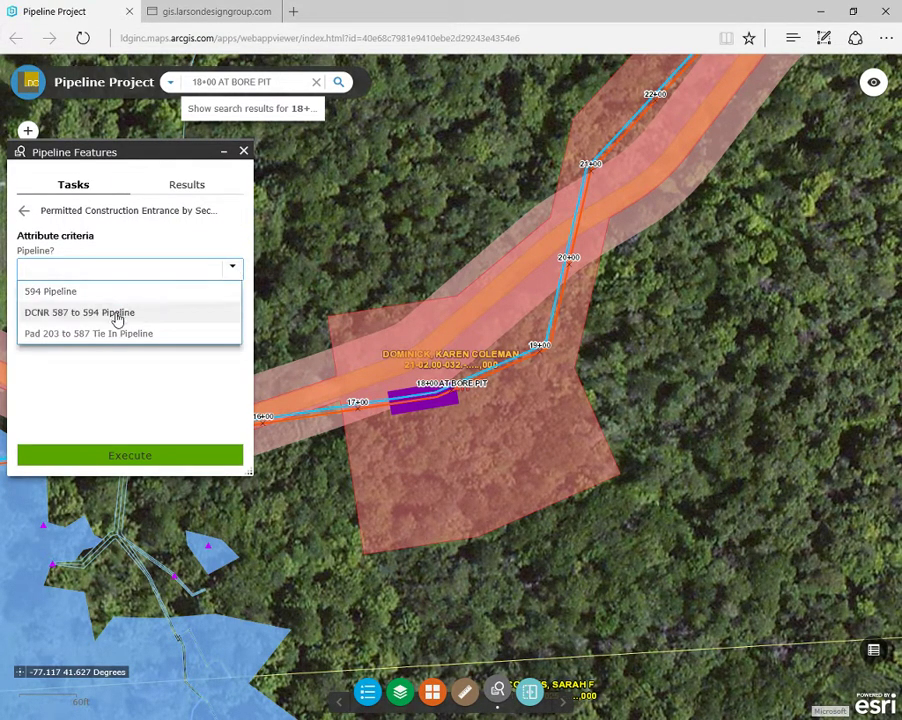
pyautogui.click(116, 314)
pyautogui.click(153, 456)
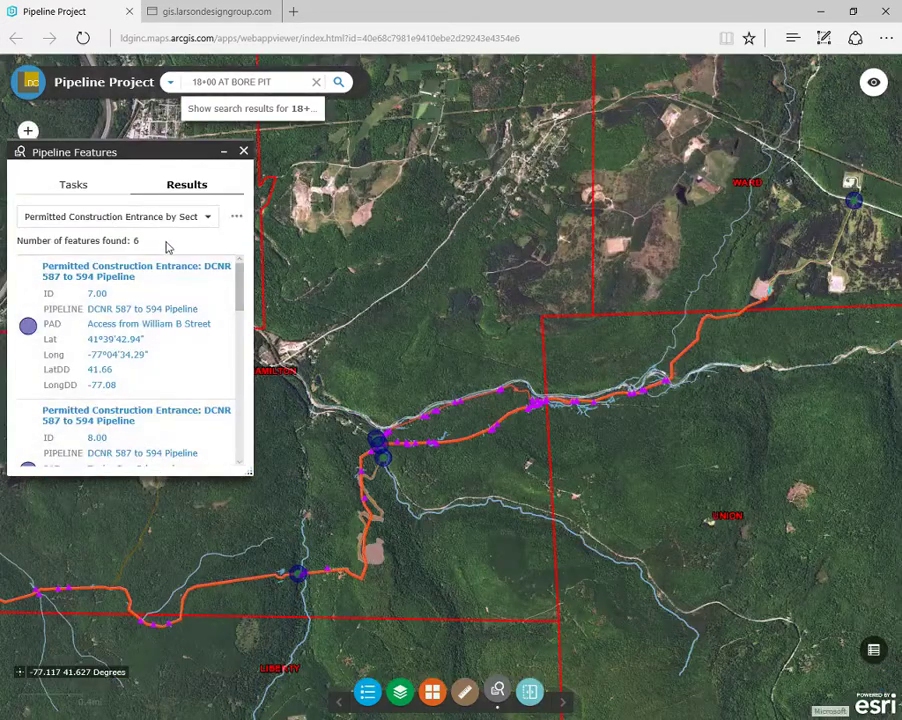
pyautogui.moveTo(238, 287)
pyautogui.mouseDown()
pyautogui.moveTo(236, 446)
pyautogui.moveTo(253, 279)
pyautogui.mouseUp()
pyautogui.click(243, 153)
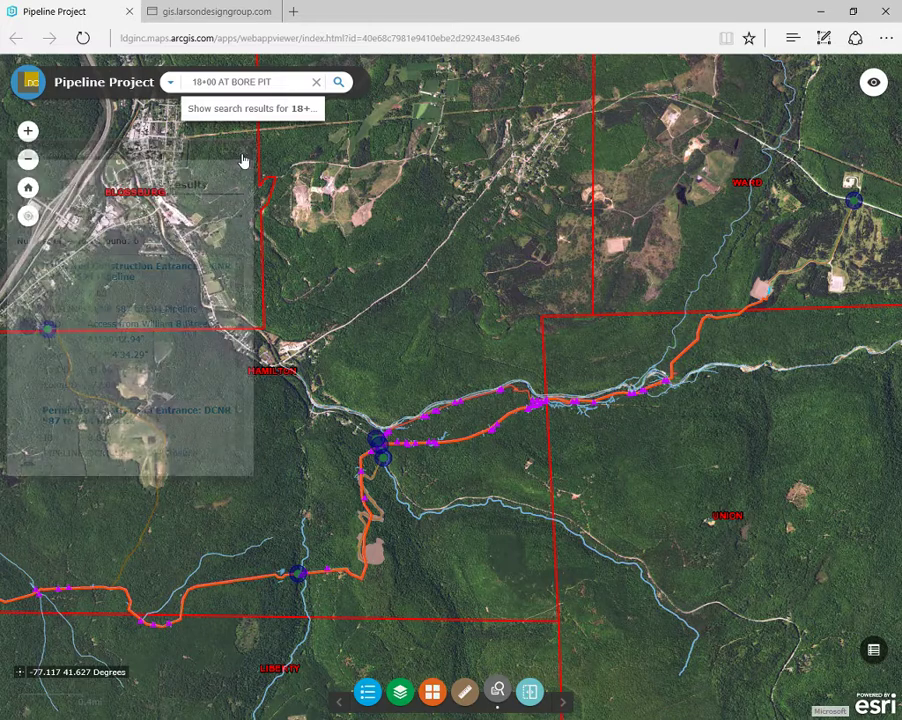
# Step: Swipe the PipelineFeatures layer, dragging the bar left to hide the pipeline across most of the map
pyautogui.click(530, 693)
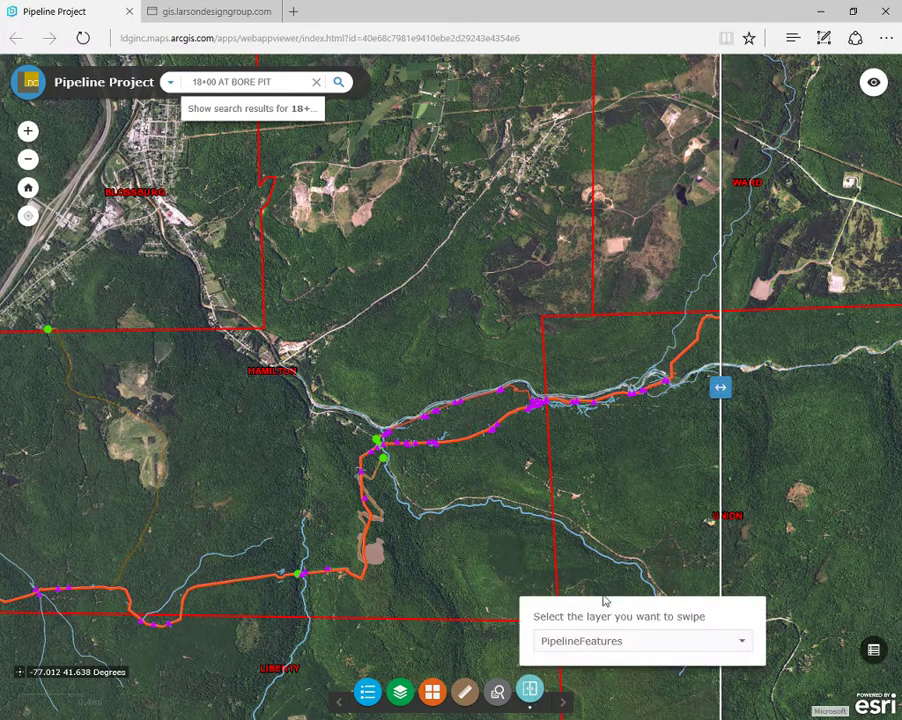
pyautogui.click(745, 646)
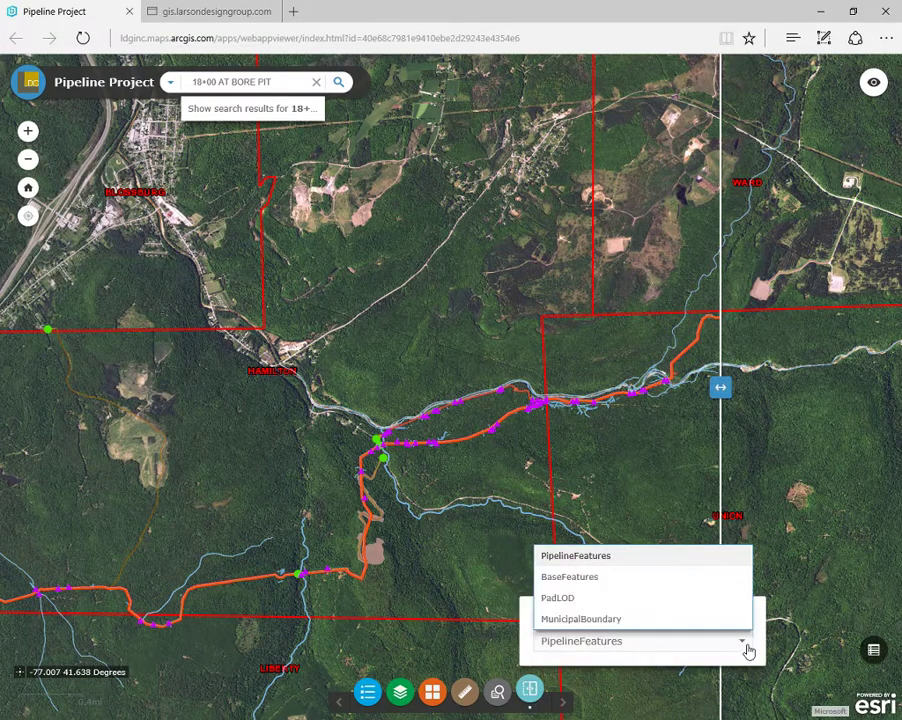
pyautogui.click(604, 560)
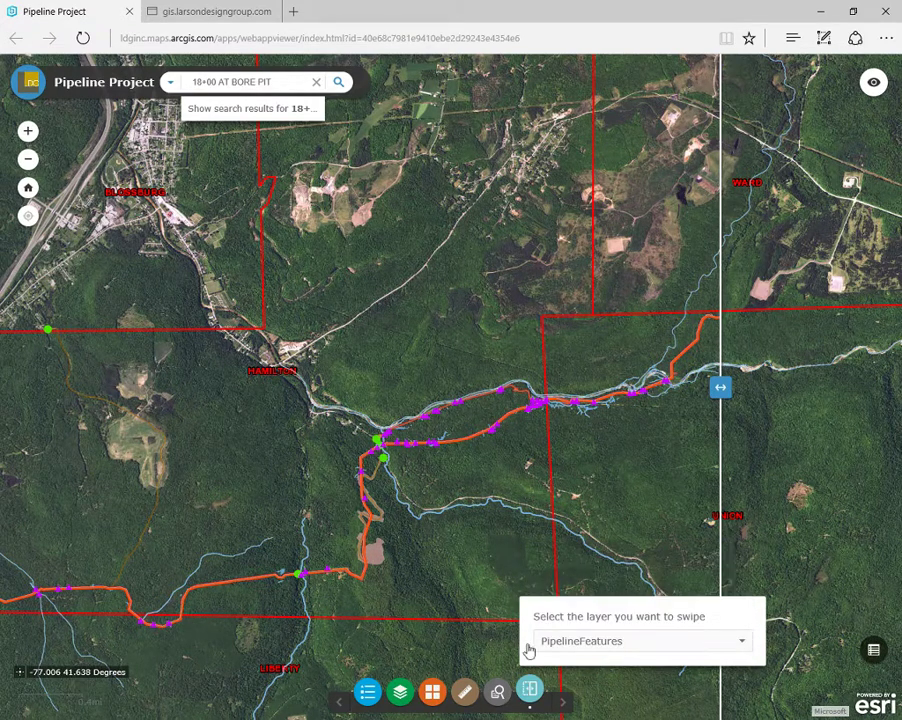
pyautogui.moveTo(721, 386); pyautogui.dragTo(314, 447)
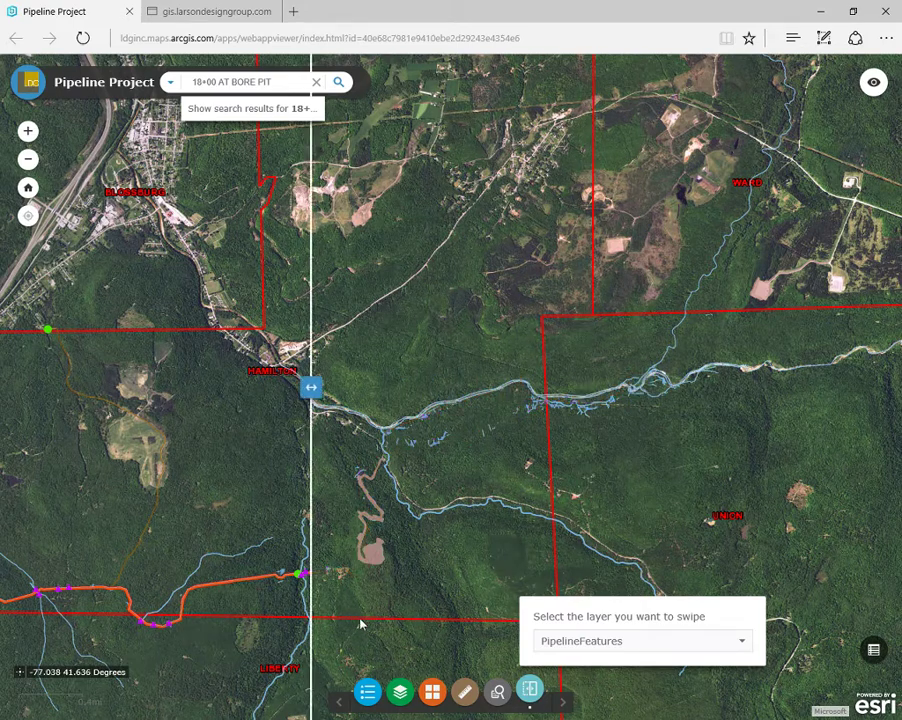
# Step: Change the basemap to Streets and drag the swipe bar right to reveal the pipeline again
pyautogui.click(432, 692)
pyautogui.click(198, 448)
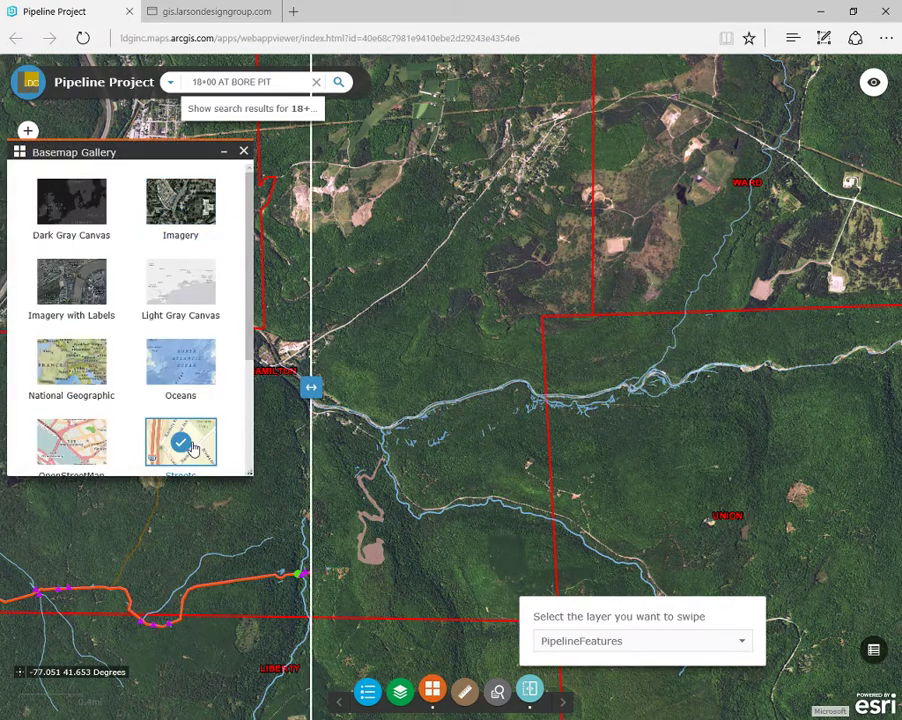
pyautogui.moveTo(310, 386); pyautogui.dragTo(631, 441)
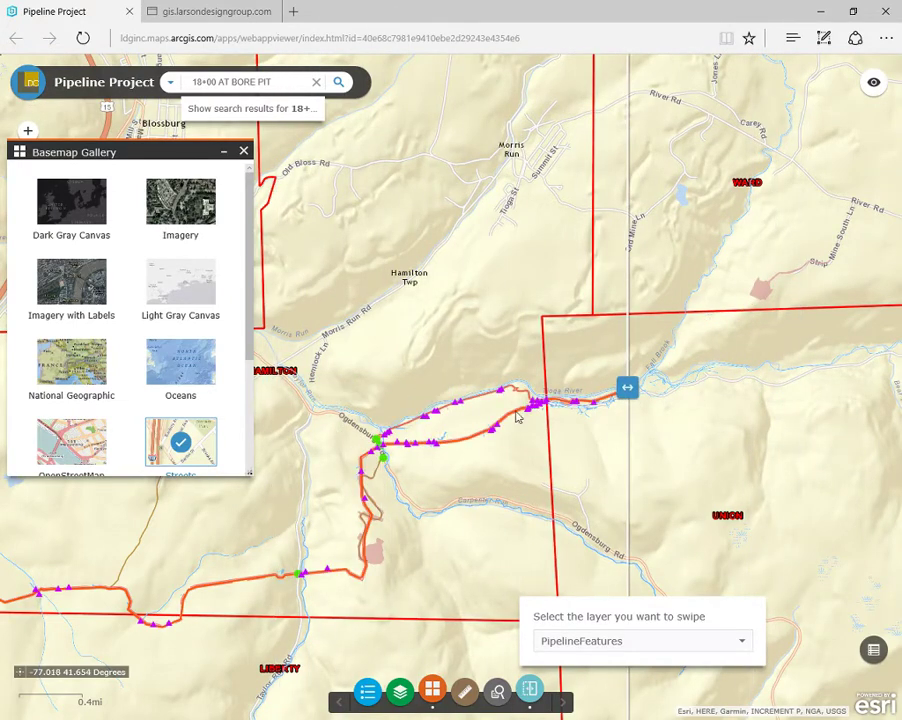